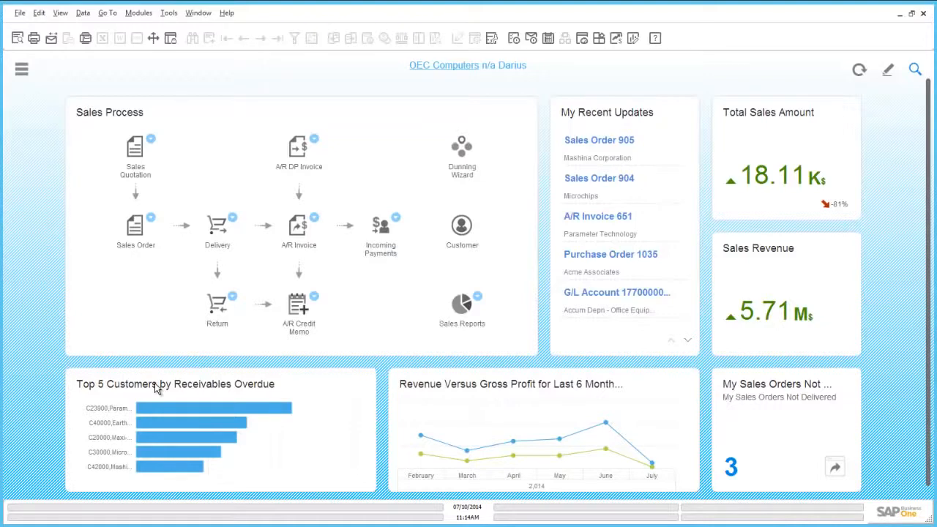
Step: Open Parameter Technology's business partner master data from the overdue receivables chart, view its Top 5 Items analytics, and close the record
{"action": "mouse_move", "coordinate": [178, 411]}
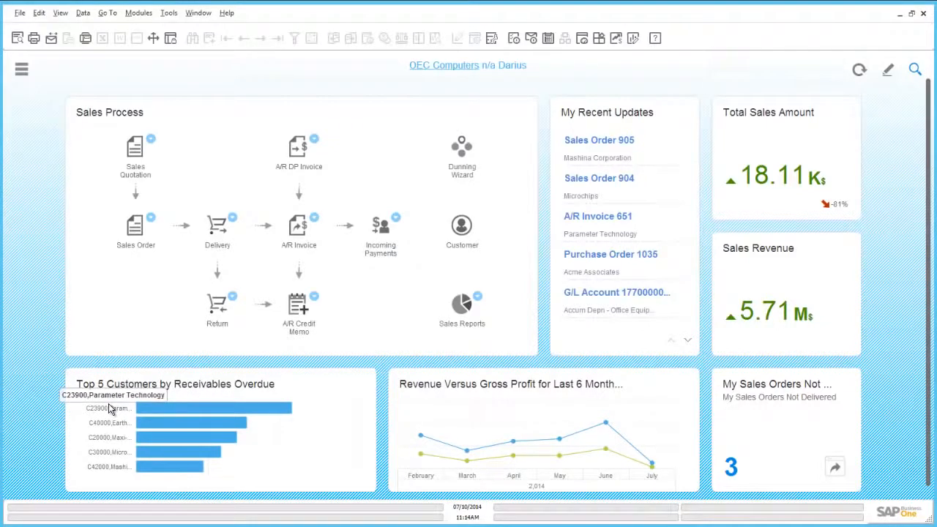
{"action": "left_click", "coordinate": [155, 411]}
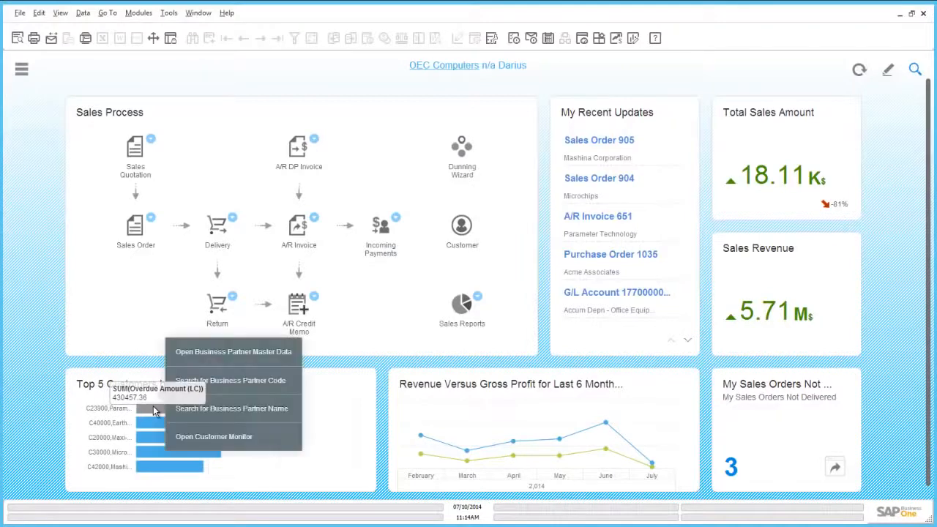
{"action": "left_click", "coordinate": [258, 352]}
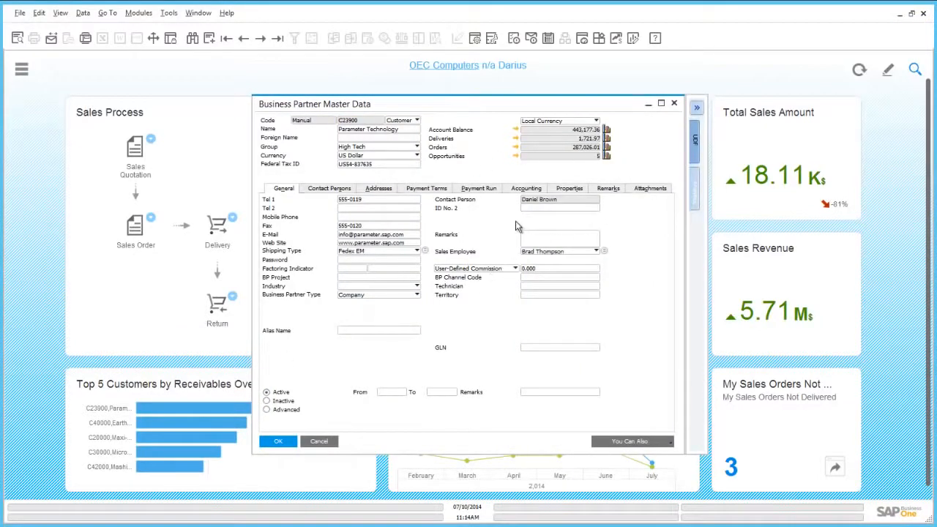
{"action": "left_click", "coordinate": [690, 183]}
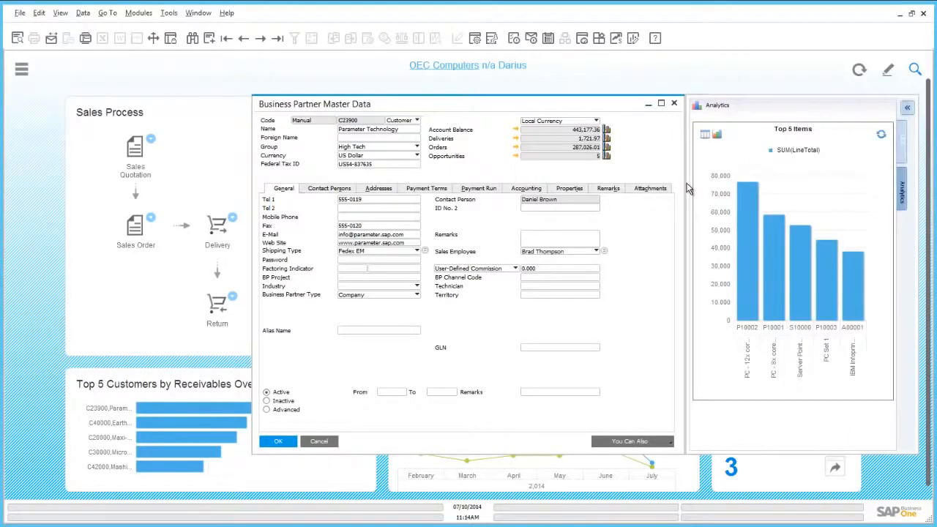
{"action": "left_click", "coordinate": [317, 443]}
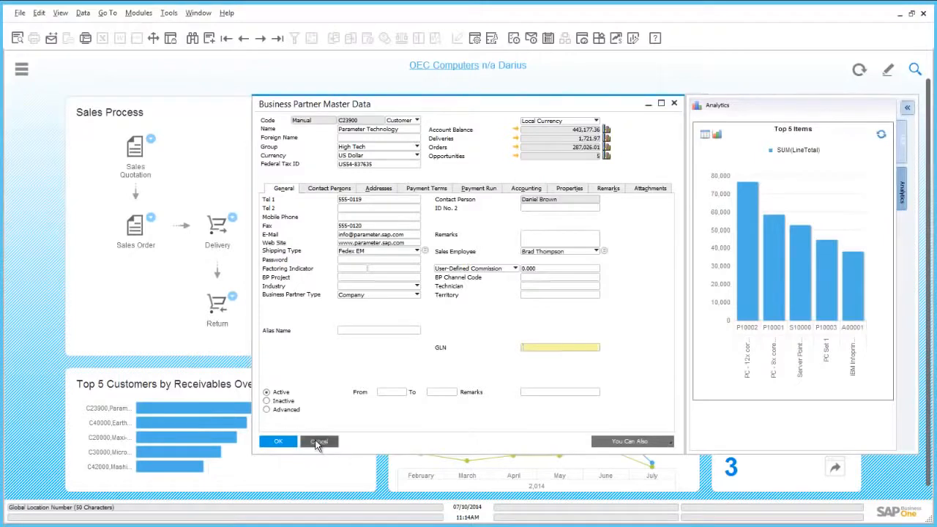
{"action": "left_click", "coordinate": [317, 442]}
Step: Search for records related to Parameter Technology by business partner code and by business partner name from the overdue receivables chart
{"action": "left_click", "coordinate": [211, 407]}
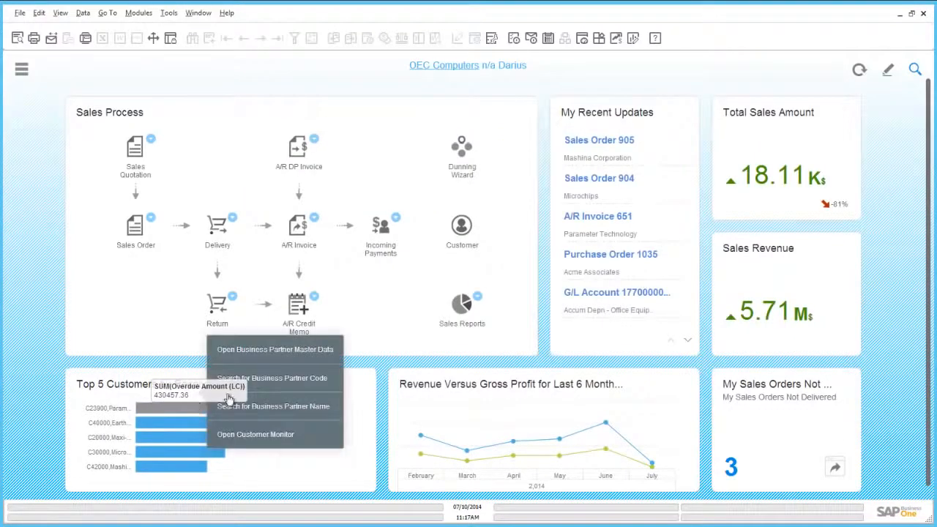
{"action": "left_click", "coordinate": [291, 380]}
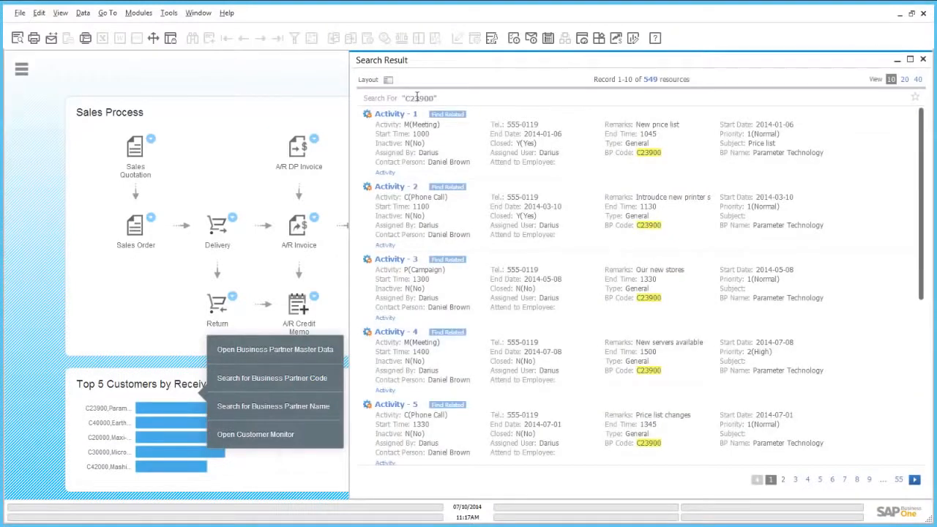
{"action": "left_click", "coordinate": [284, 399]}
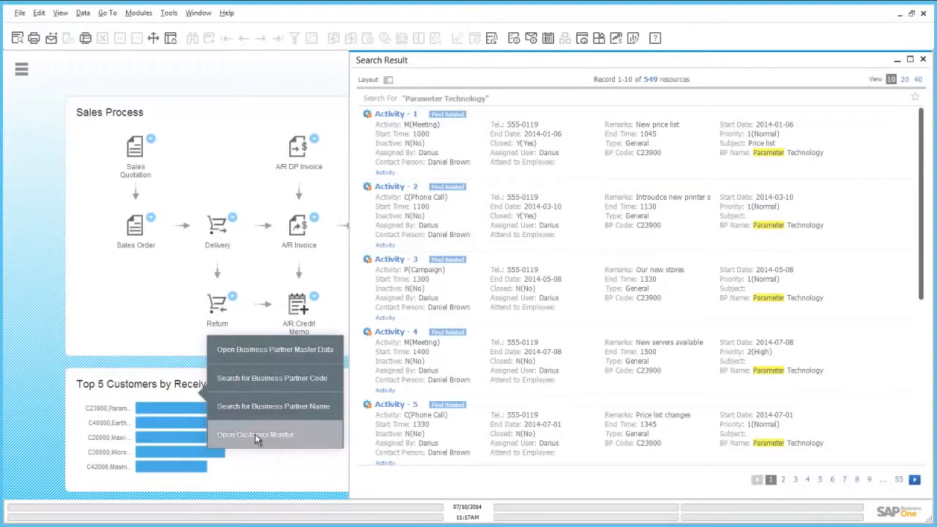
Step: Open the Customer Monitor for Parameter Technology and clear the customer selected in its BP Code filter
{"action": "left_click", "coordinate": [285, 432]}
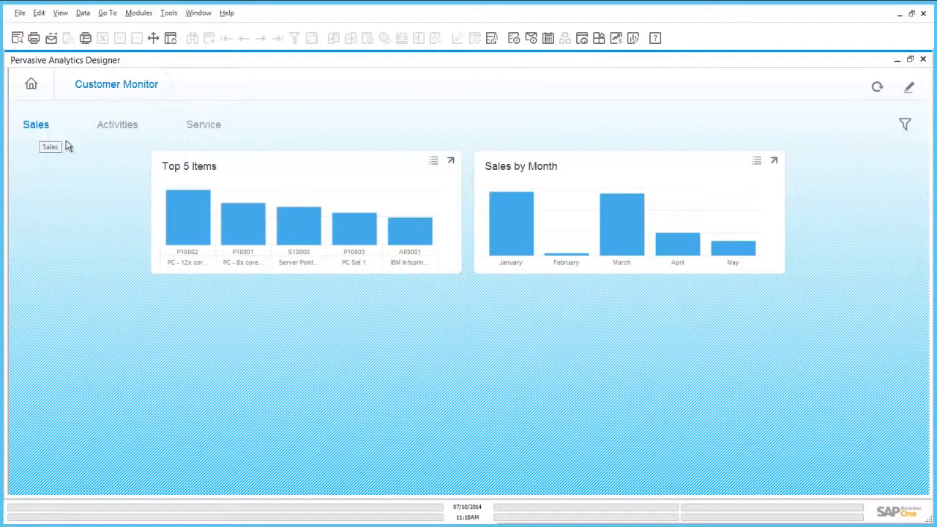
{"action": "mouse_move", "coordinate": [188, 225]}
{"action": "left_click", "coordinate": [905, 126]}
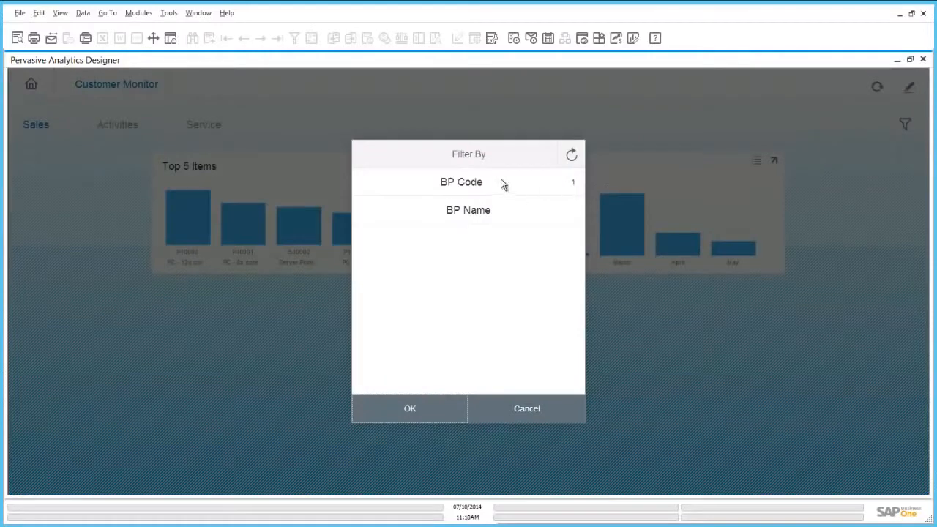
{"action": "left_click", "coordinate": [458, 182]}
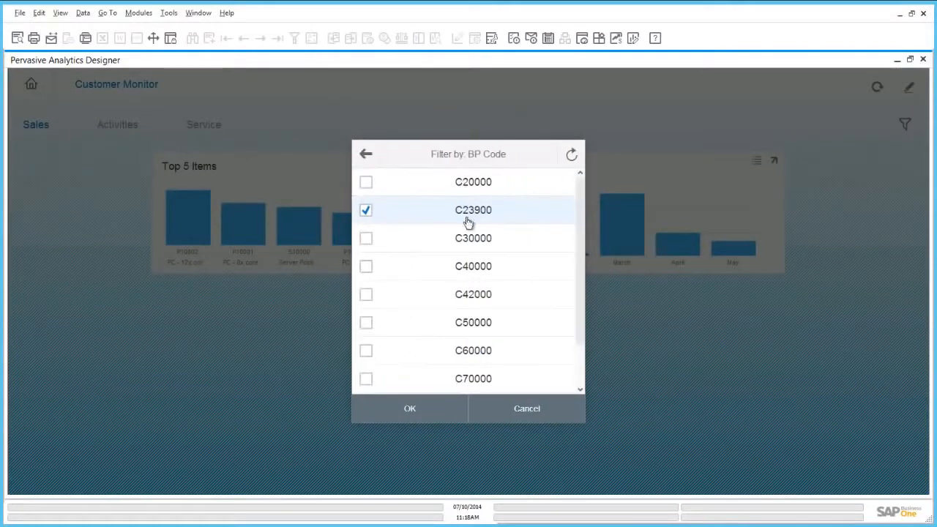
{"action": "left_click", "coordinate": [365, 210]}
{"action": "left_click", "coordinate": [392, 401]}
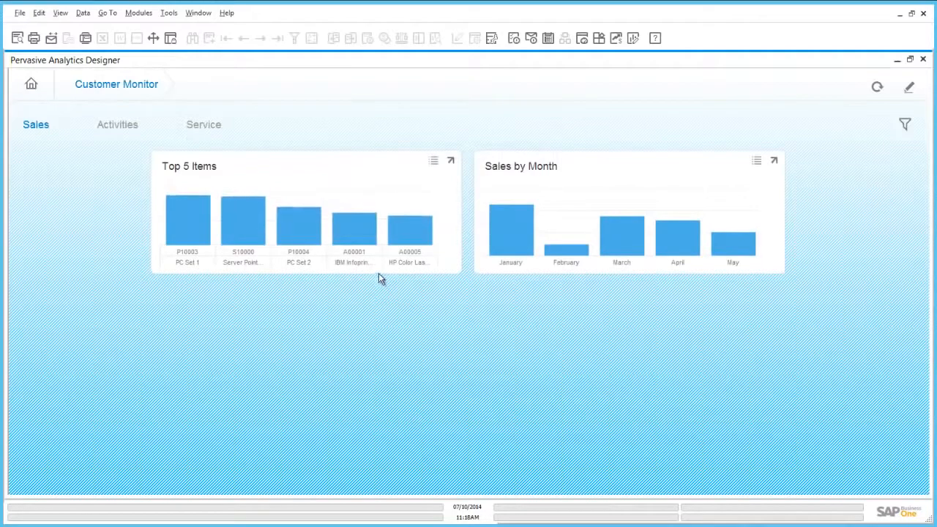
Step: Filter the Customer Monitor by the BP Name Parameter Technology
{"action": "left_click", "coordinate": [904, 123]}
{"action": "left_click", "coordinate": [517, 223]}
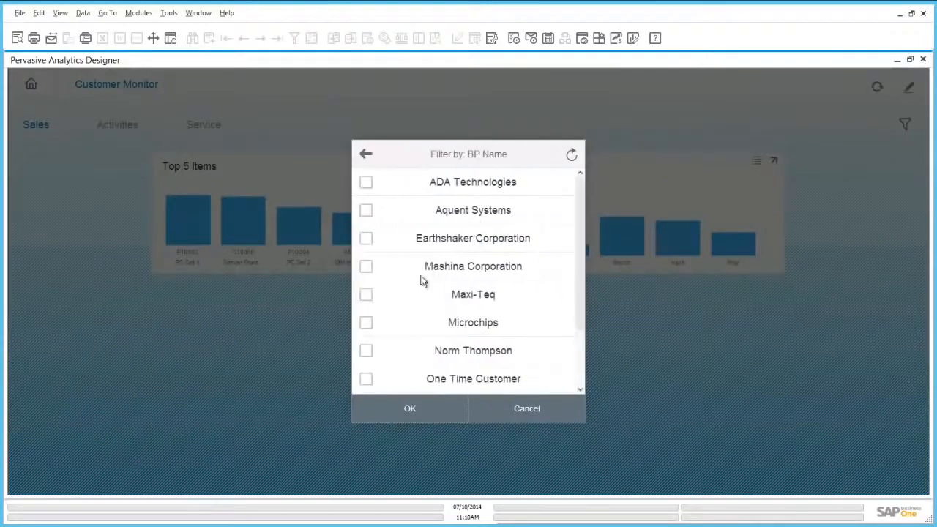
{"action": "scroll", "coordinate": [491, 350], "scroll_direction": "down", "scroll_amount": 2}
{"action": "left_click", "coordinate": [365, 325]}
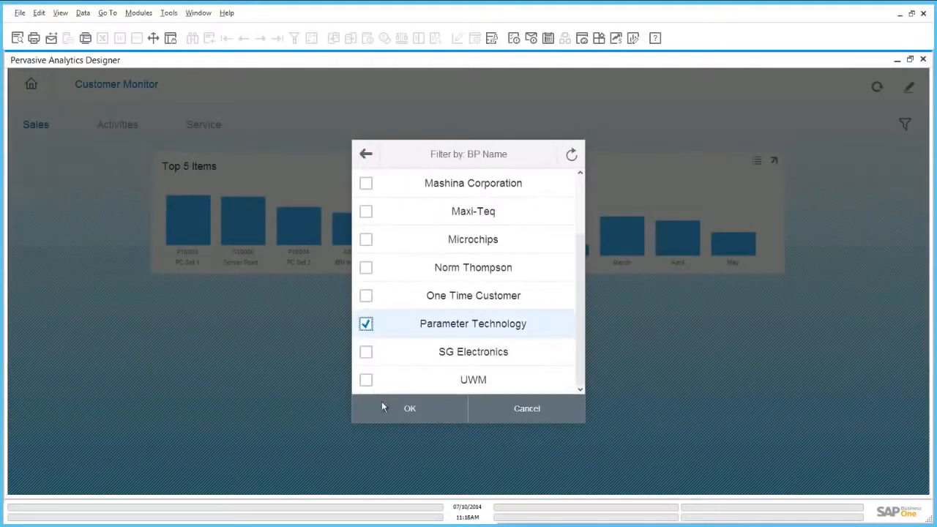
{"action": "left_click", "coordinate": [386, 407]}
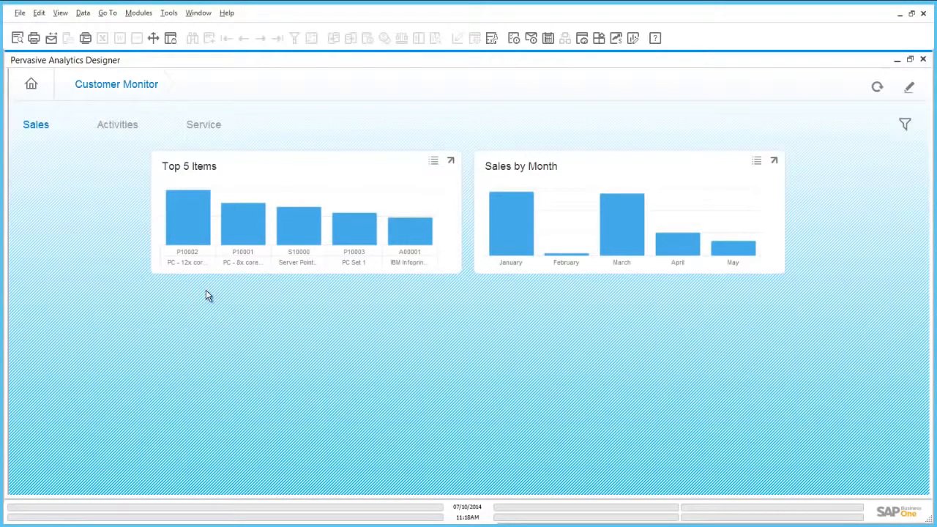
Step: View the Customer Monitor's Activities and Service pages, and return to the Sales page
{"action": "left_click", "coordinate": [117, 124]}
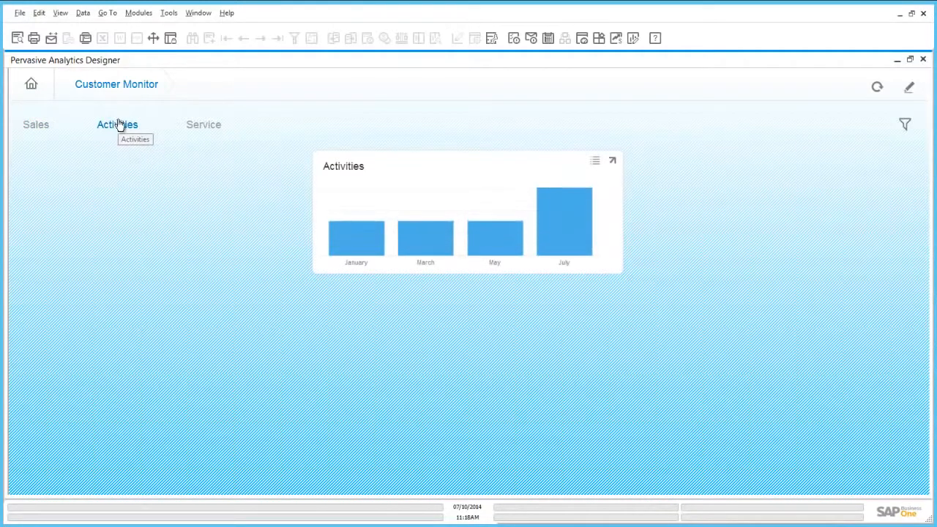
{"action": "left_click", "coordinate": [206, 126]}
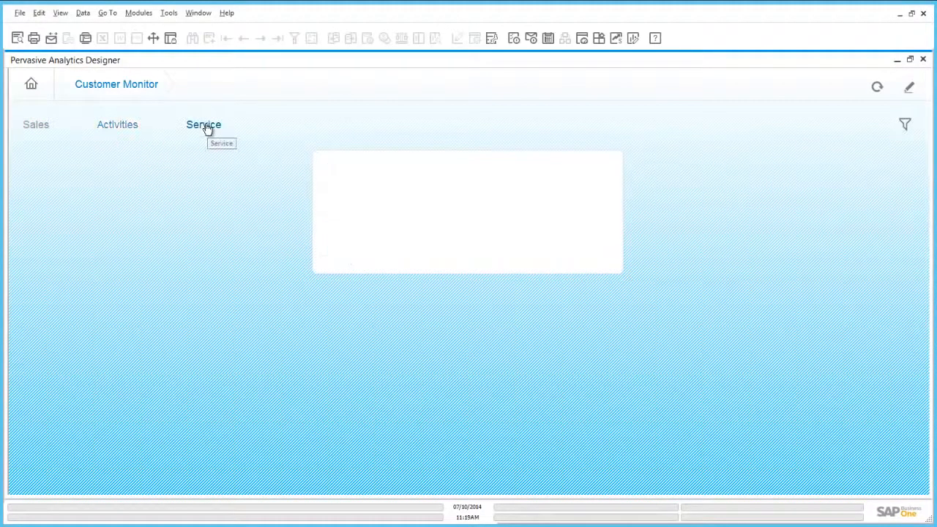
{"action": "left_click", "coordinate": [36, 124]}
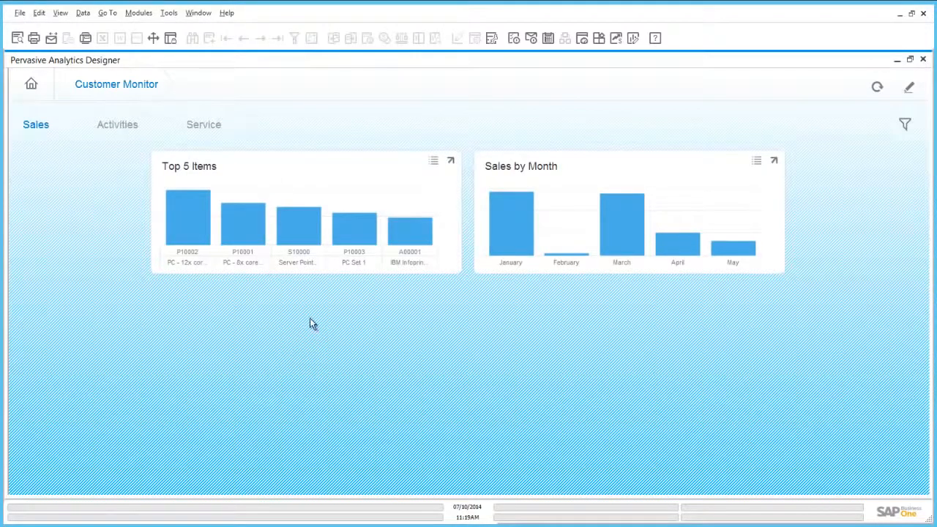
Step: Open the item master data for Server Point 10000 from the Top 5 Items chart and close it after viewing
{"action": "left_click", "coordinate": [296, 228]}
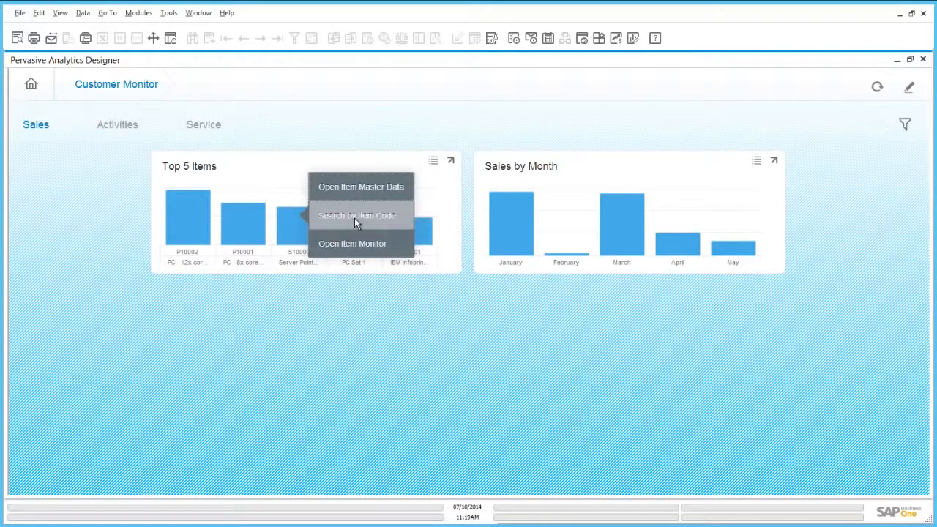
{"action": "left_click", "coordinate": [364, 183]}
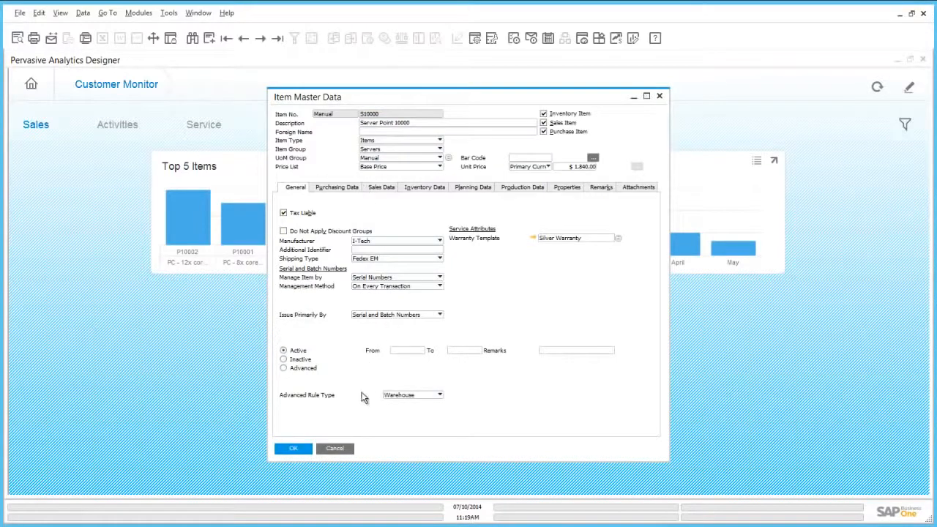
{"action": "left_click", "coordinate": [341, 449]}
Step: Open the Item Monitor for Server Point 10000 from the Top 5 Items chart and examine its Sales and Service pages
{"action": "left_click", "coordinate": [289, 227]}
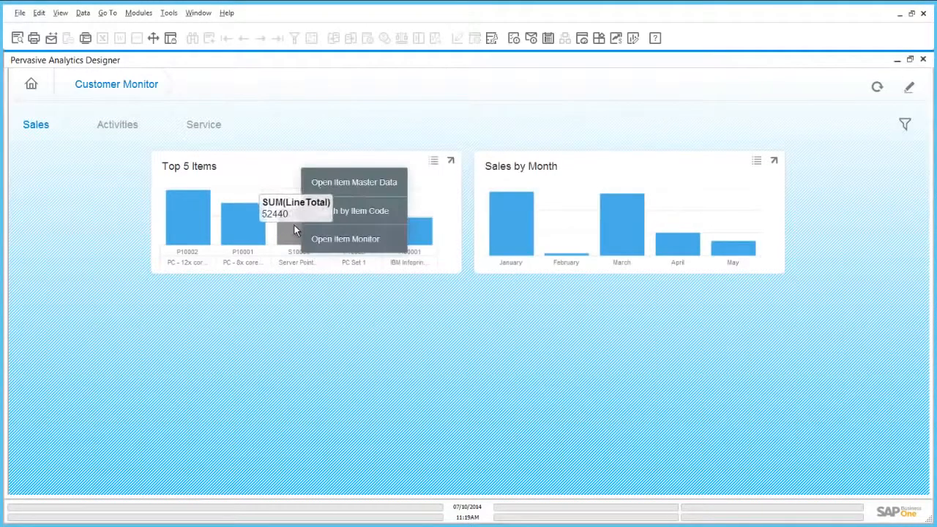
{"action": "left_click", "coordinate": [353, 239]}
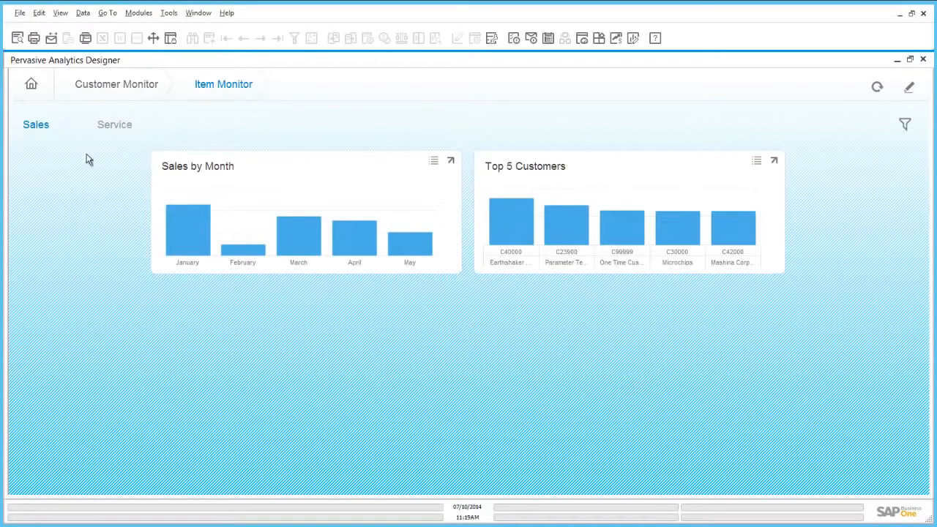
{"action": "left_click", "coordinate": [118, 128]}
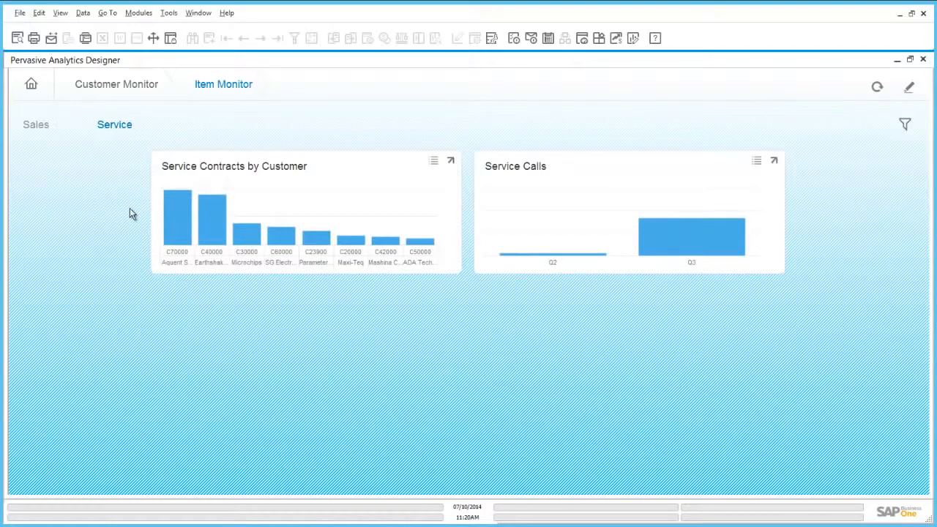
{"action": "mouse_move", "coordinate": [716, 231]}
Step: Examine the Item Monitor's Item Code and Item Description filter settings in edit mode, and close all windows above the home dashboard
{"action": "left_click", "coordinate": [909, 88]}
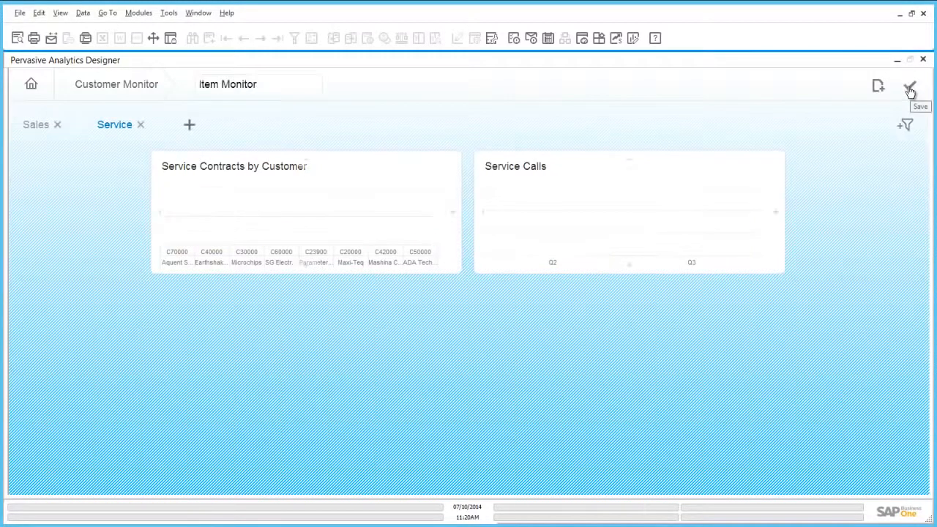
{"action": "left_click", "coordinate": [906, 126]}
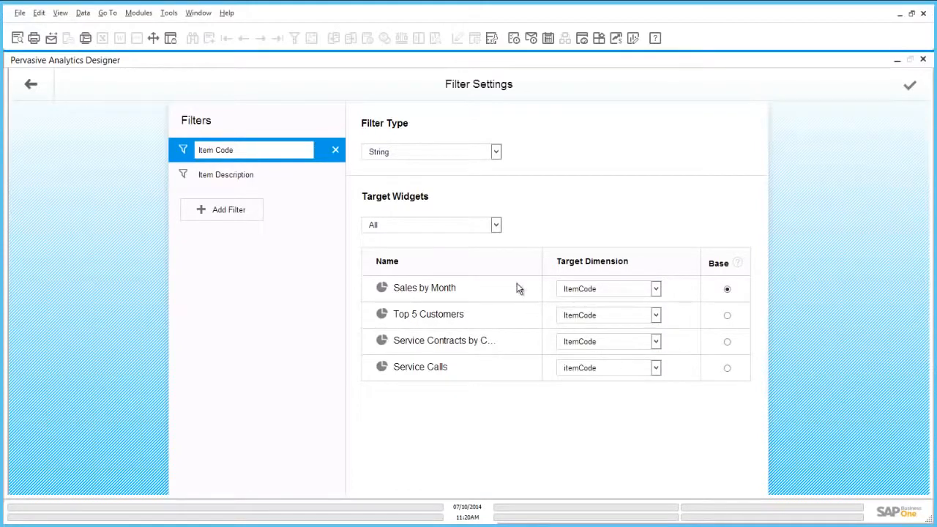
{"action": "left_click", "coordinate": [210, 177]}
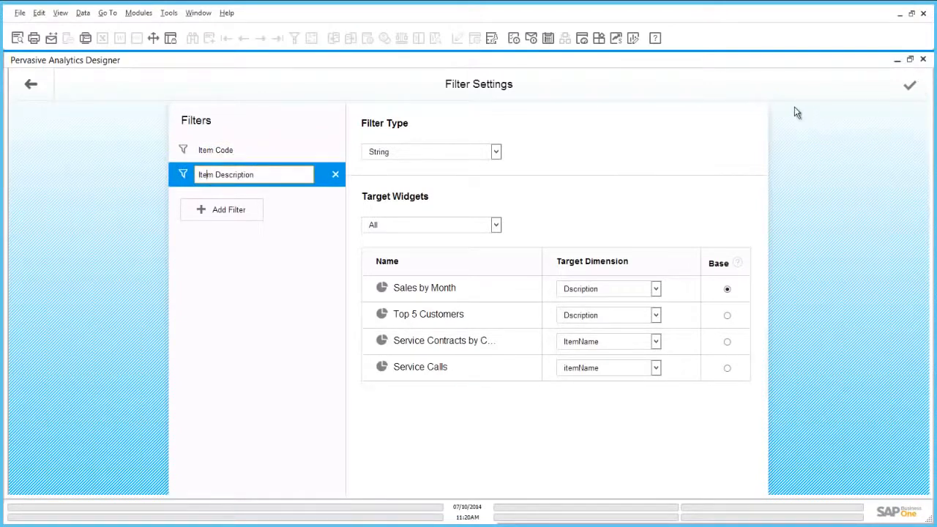
{"action": "left_click", "coordinate": [923, 60]}
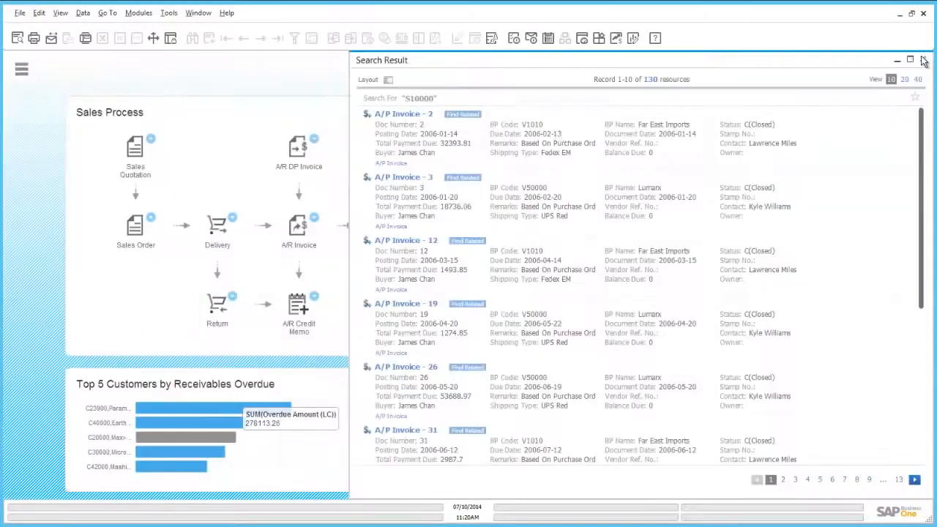
{"action": "left_click", "coordinate": [924, 60]}
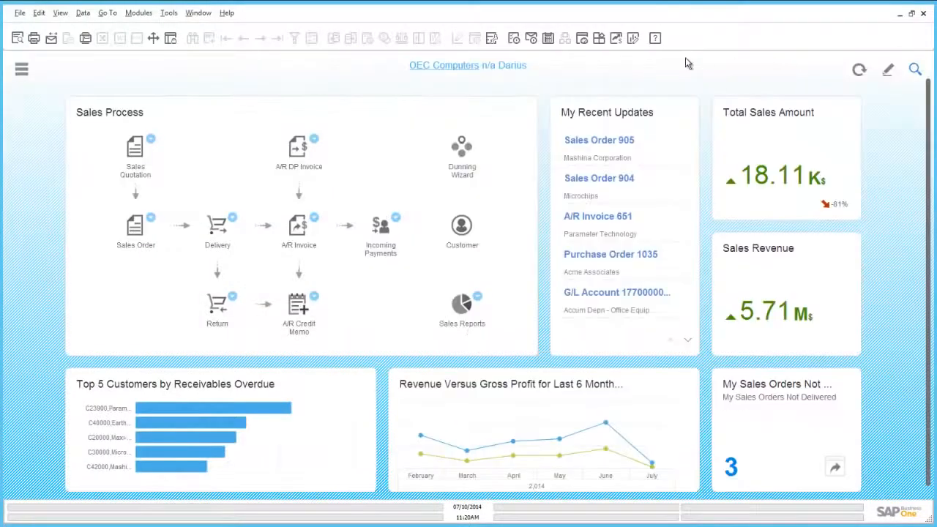
Step: Reopen Parameter Technology's Customer Monitor and examine its BP Code filter settings, including the Service Calls dimension options, and close the designer without saving
{"action": "left_click", "coordinate": [193, 405]}
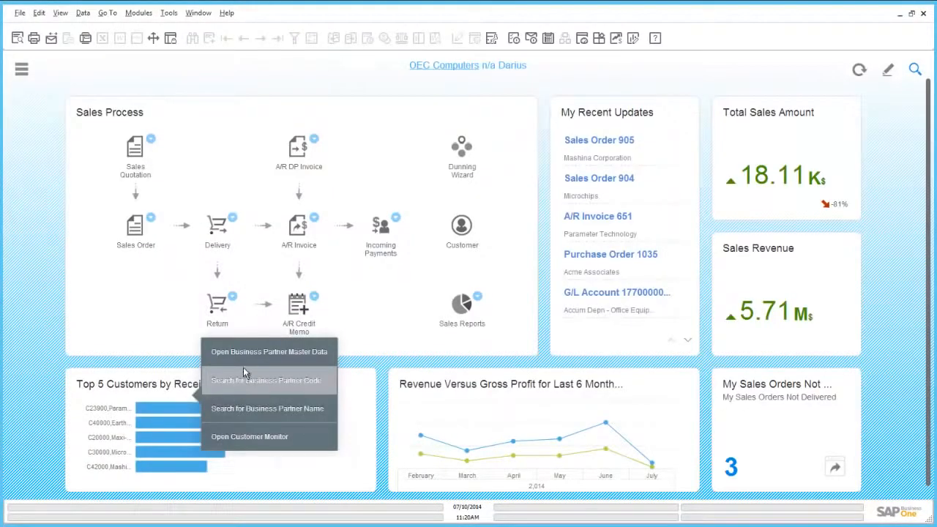
{"action": "left_click", "coordinate": [249, 436]}
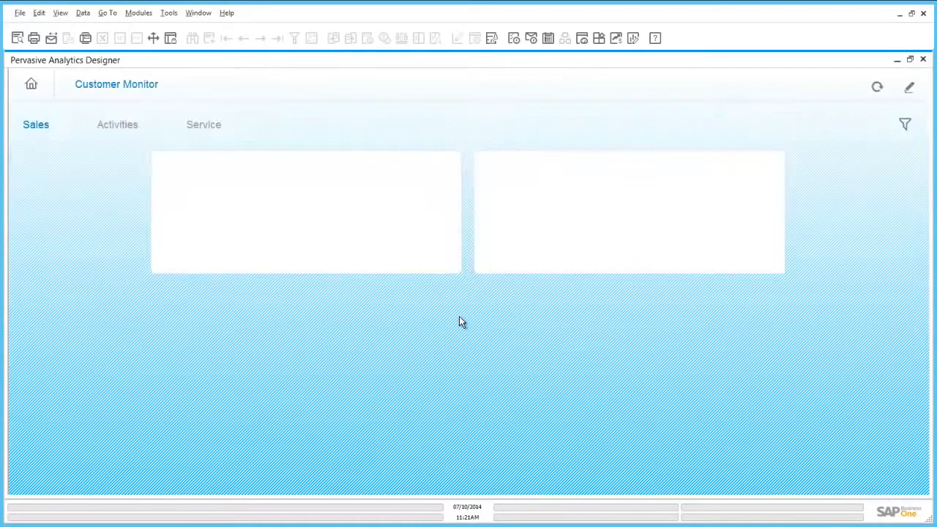
{"action": "left_click", "coordinate": [911, 89]}
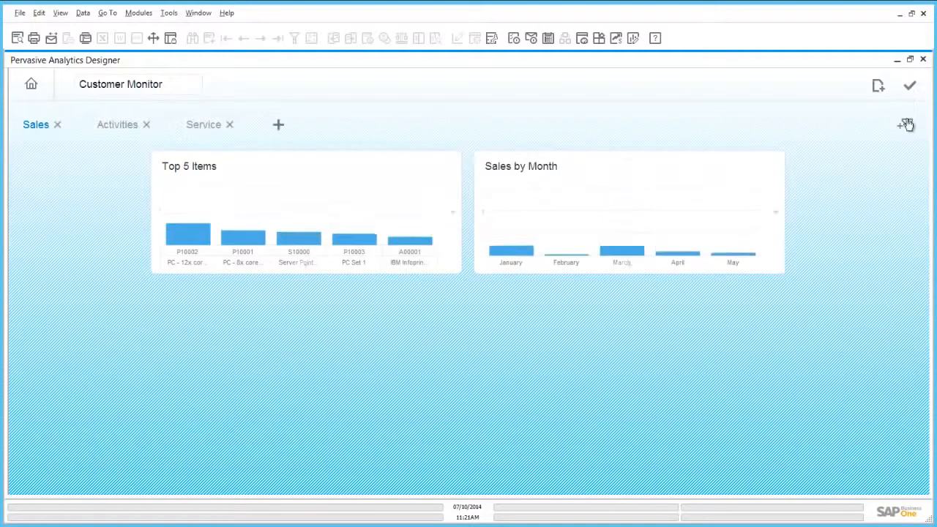
{"action": "left_click", "coordinate": [906, 125]}
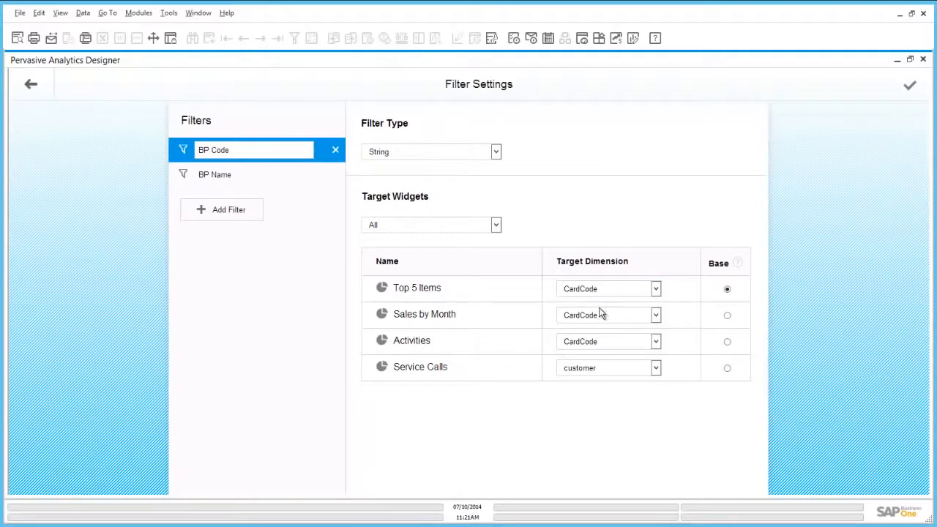
{"action": "left_click", "coordinate": [589, 369]}
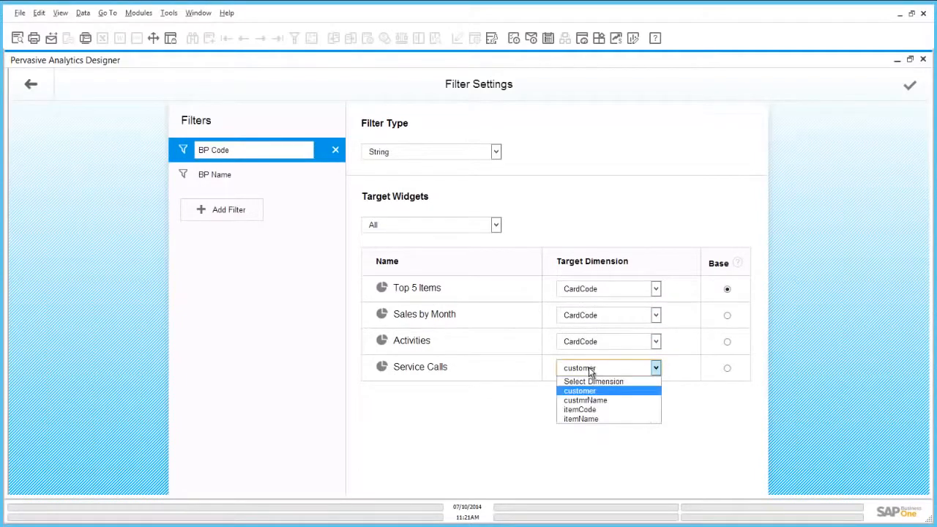
{"action": "left_click", "coordinate": [492, 396]}
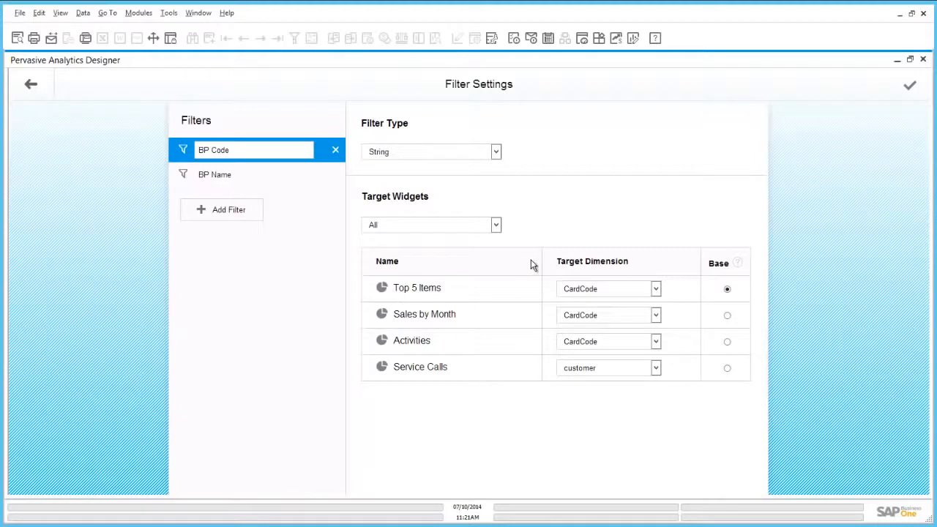
{"action": "left_click", "coordinate": [925, 60]}
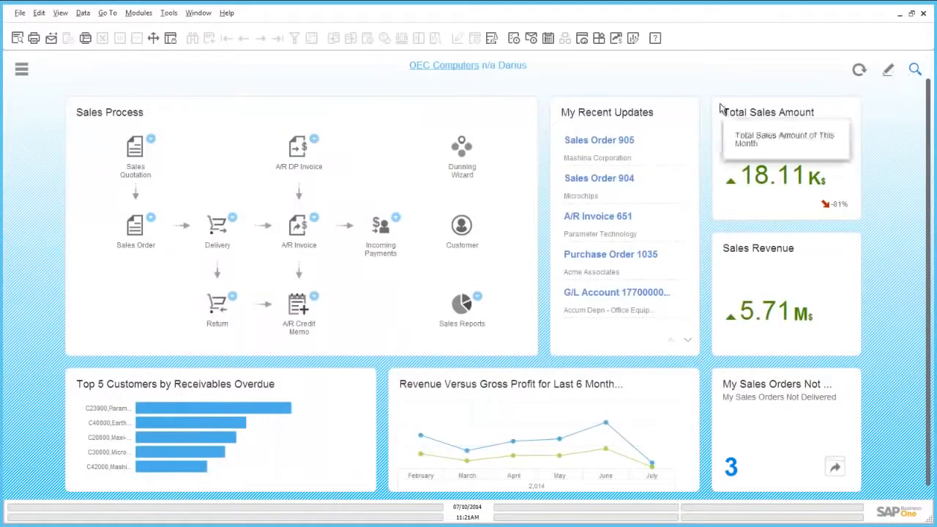
Step: Open the Top 5 Customers by Receivables Overdue dashboard in the Pervasive Analytics Designer and display its list of actions
{"action": "left_click", "coordinate": [632, 38]}
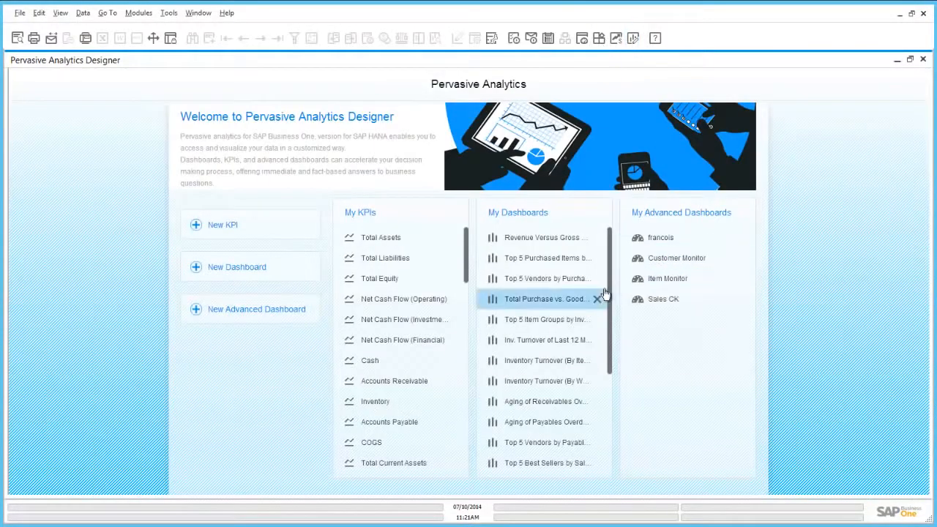
{"action": "scroll", "coordinate": [595, 346], "scroll_direction": "down", "scroll_amount": 2}
{"action": "scroll", "coordinate": [595, 346], "scroll_direction": "down", "scroll_amount": 4}
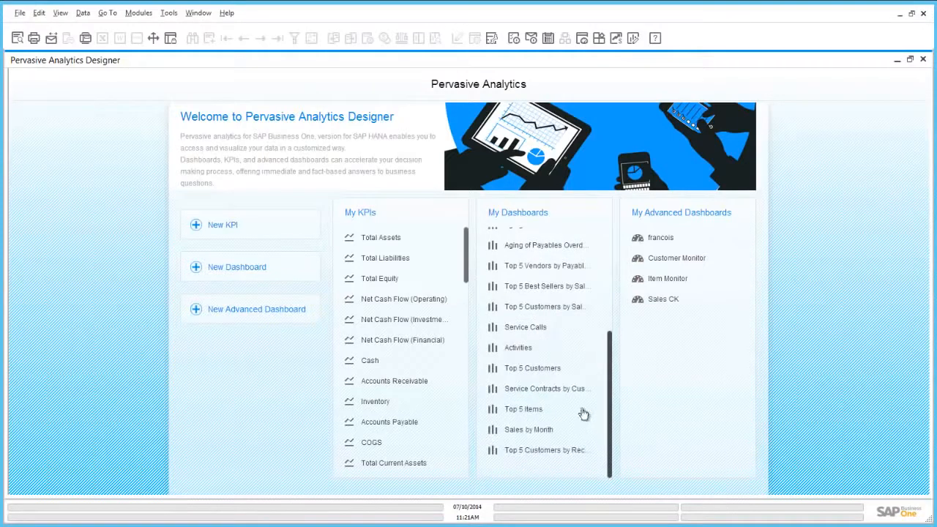
{"action": "left_click", "coordinate": [543, 449]}
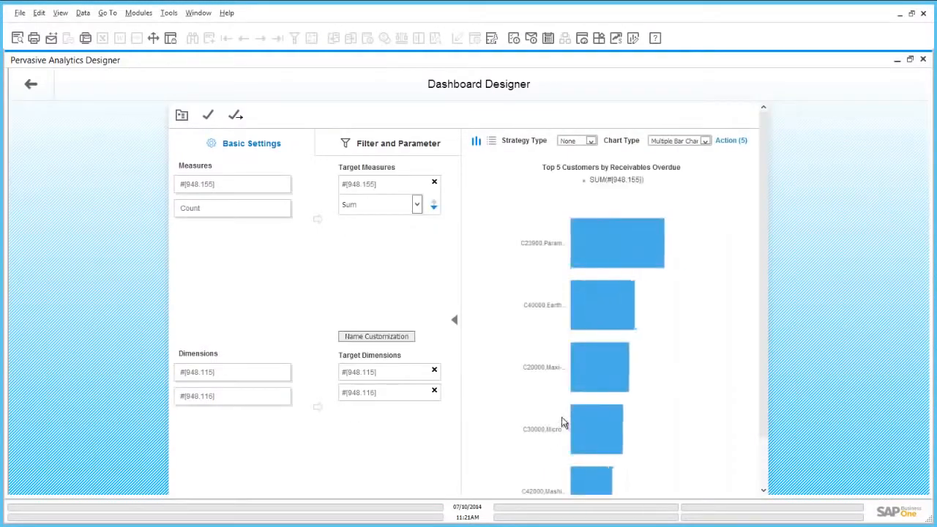
{"action": "left_click", "coordinate": [732, 141]}
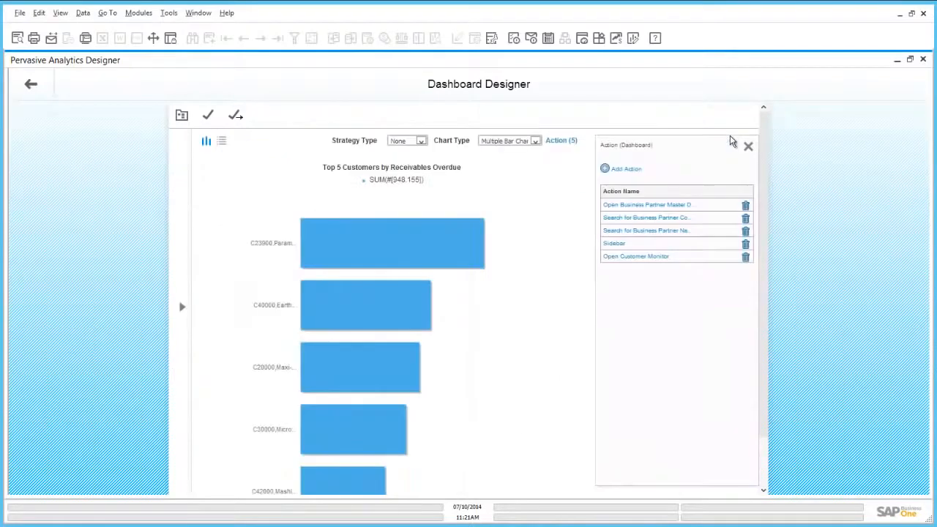
Step: Examine the target window and data binding of the Open Business Partner Master Data action, and cancel without changes
{"action": "left_click", "coordinate": [663, 206]}
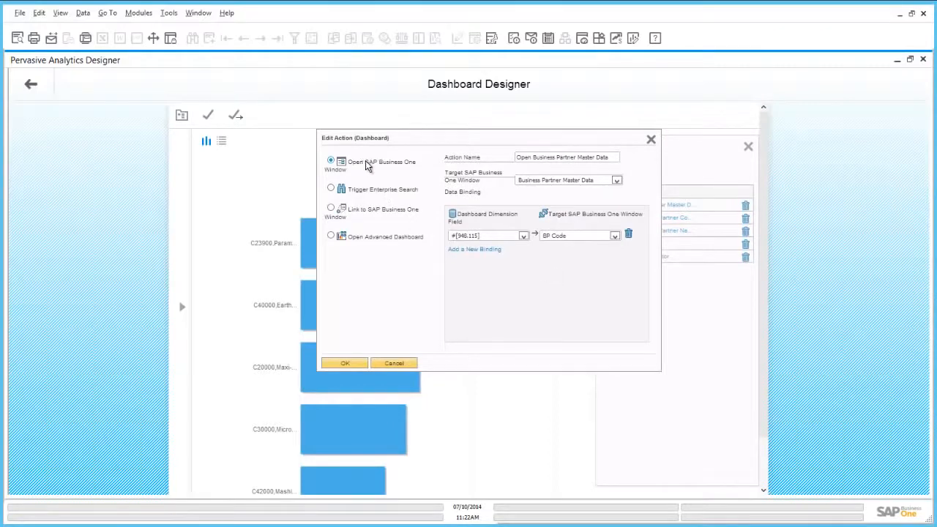
{"action": "left_click", "coordinate": [493, 239]}
{"action": "left_click", "coordinate": [492, 238]}
{"action": "left_click", "coordinate": [395, 364]}
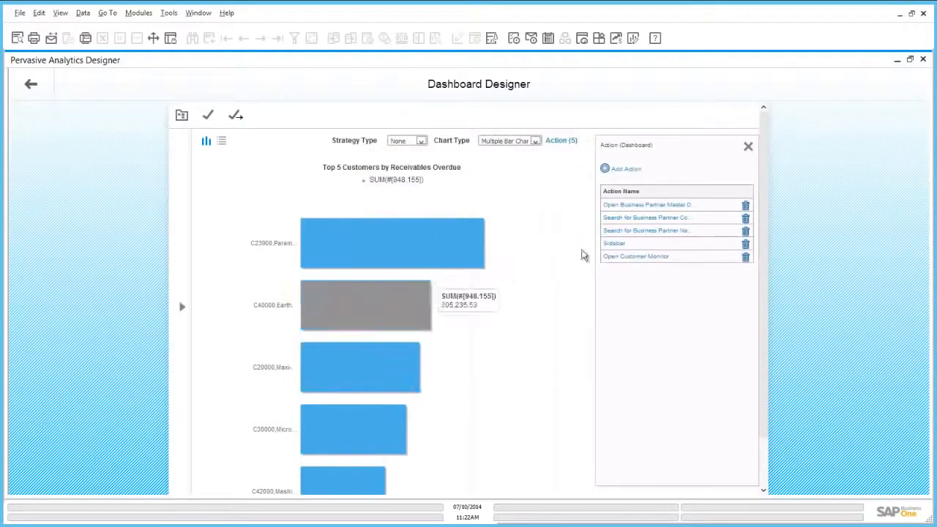
Step: Examine the dashboard dimensions used by the Business Partner Code and Business Partner Name search actions, cancelling each without changes
{"action": "left_click", "coordinate": [635, 217]}
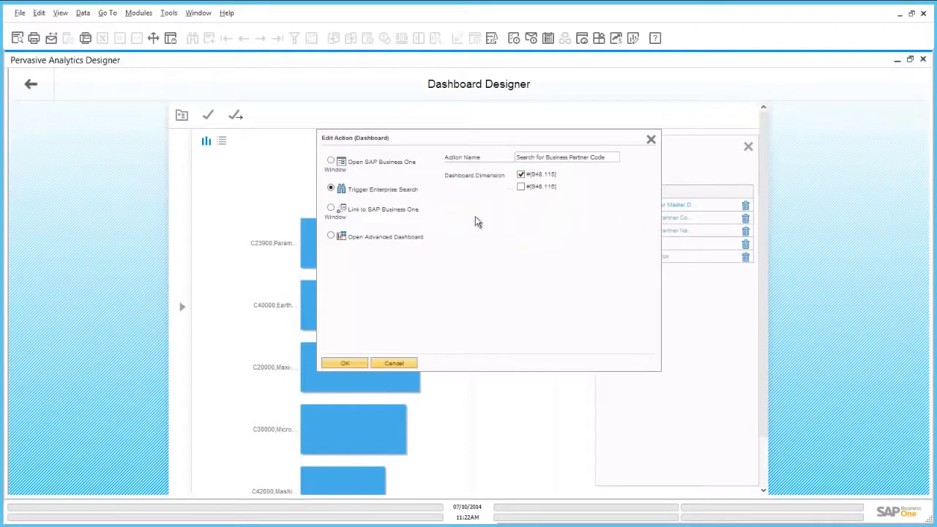
{"action": "left_click", "coordinate": [397, 364]}
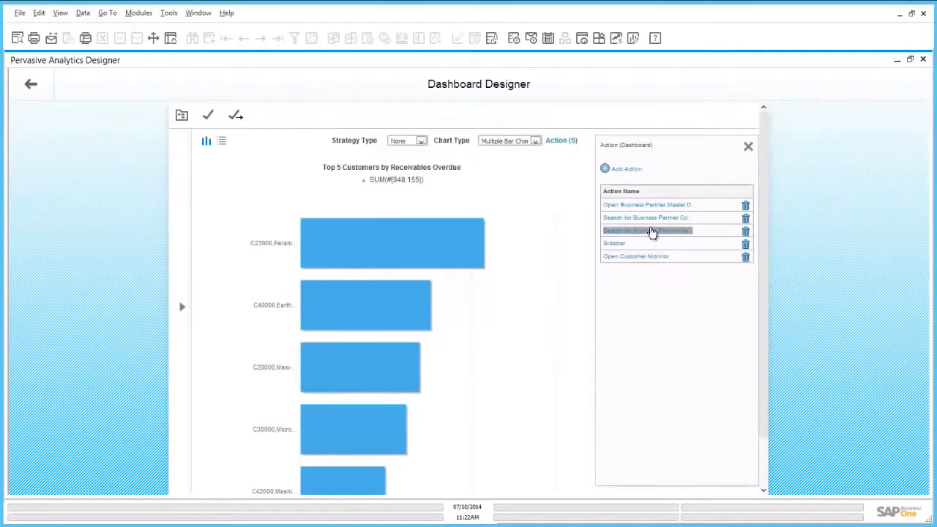
{"action": "left_click", "coordinate": [649, 229]}
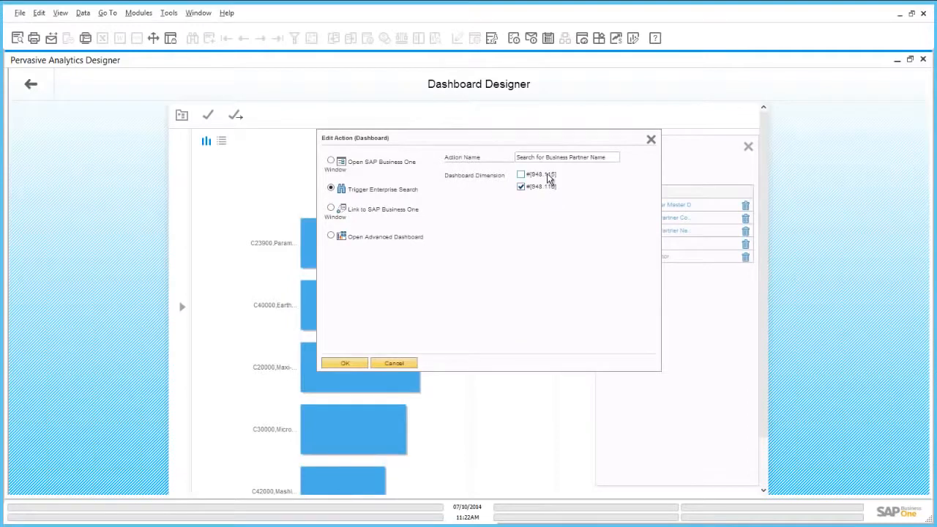
{"action": "left_click", "coordinate": [394, 363]}
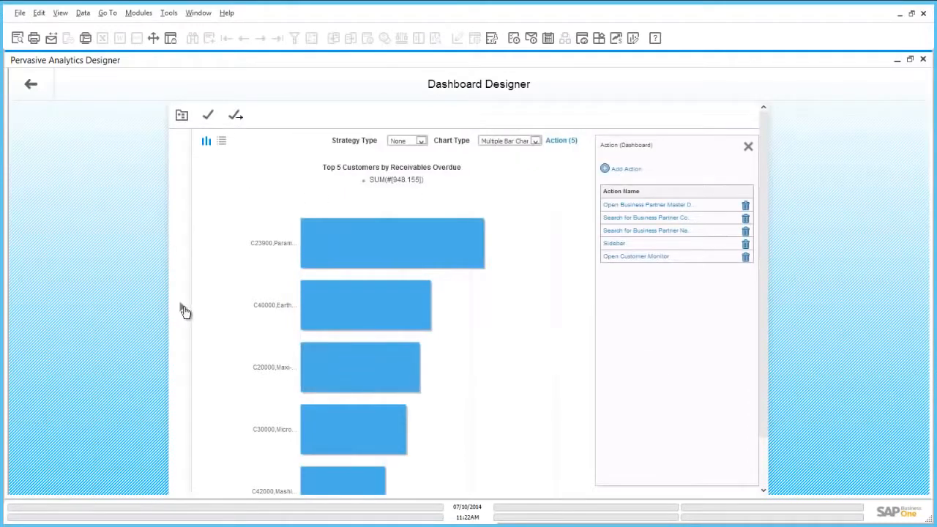
Step: Inspect the filter values available for dimensions #[948.115] and #[948.116], cancelling each filter without adding it
{"action": "left_click", "coordinate": [183, 306]}
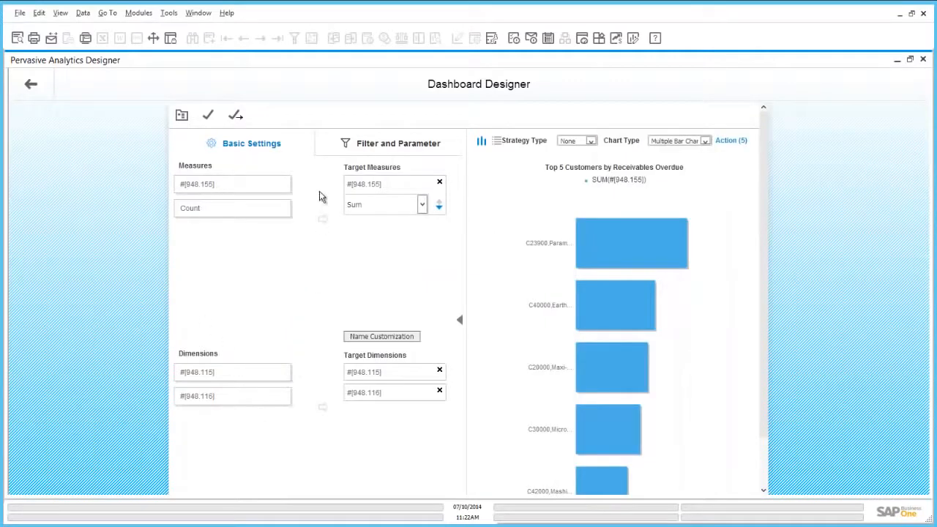
{"action": "left_click", "coordinate": [385, 147]}
{"action": "left_click_drag", "start_coordinate": [224, 372], "coordinate": [376, 423]}
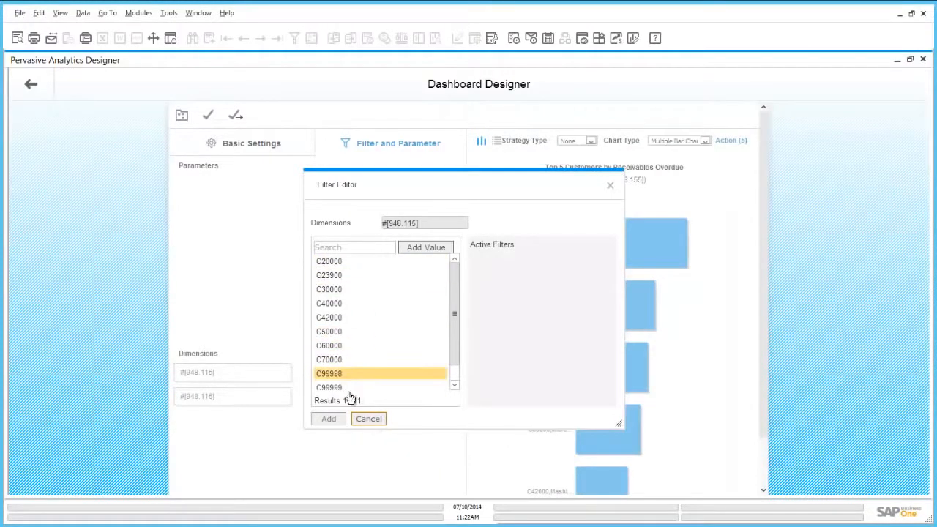
{"action": "left_click", "coordinate": [366, 421]}
{"action": "left_click_drag", "start_coordinate": [238, 396], "coordinate": [368, 410]}
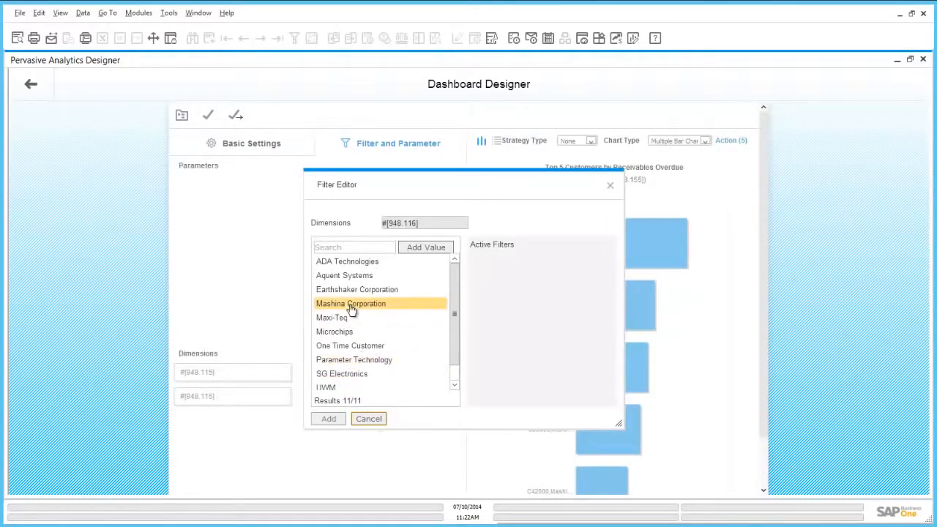
{"action": "left_click", "coordinate": [369, 419]}
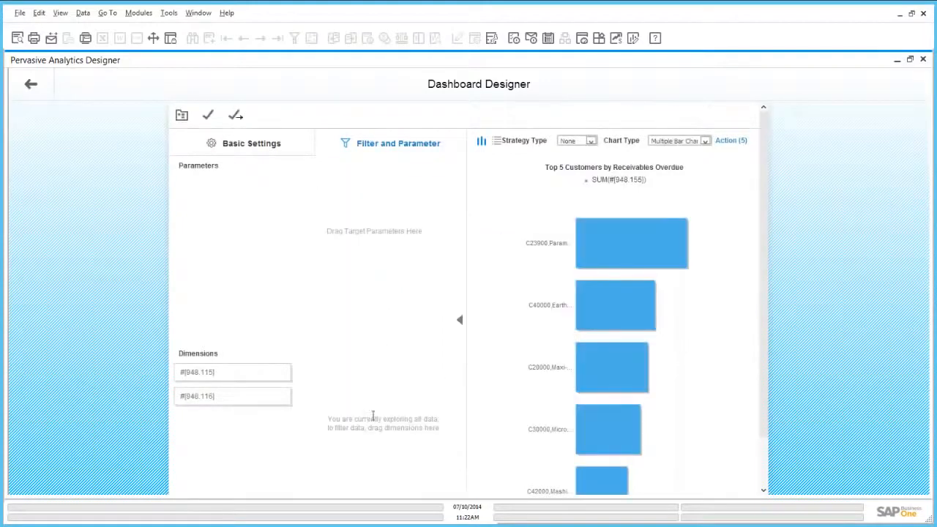
Step: Return to the dashboard's actions and examine the Sidebar action's target window and data binding, cancelling without changes
{"action": "left_click", "coordinate": [729, 140]}
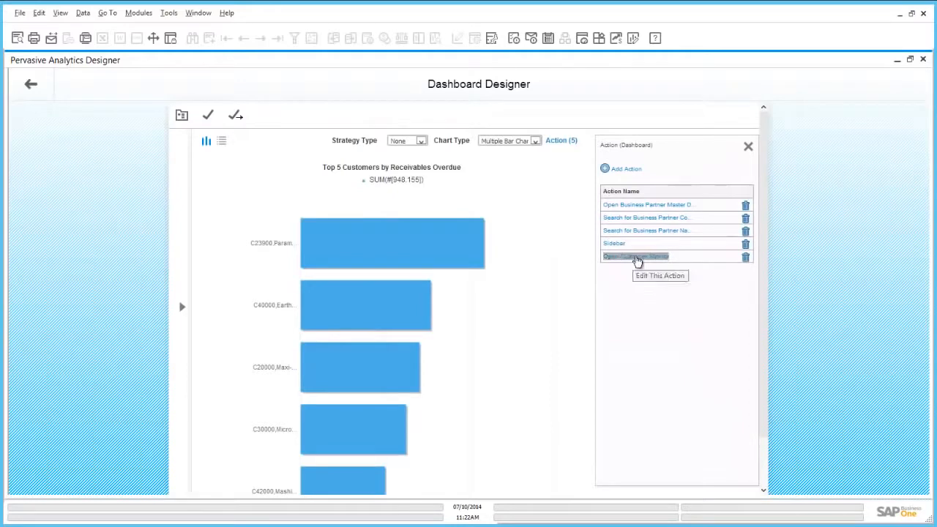
{"action": "left_click", "coordinate": [614, 244]}
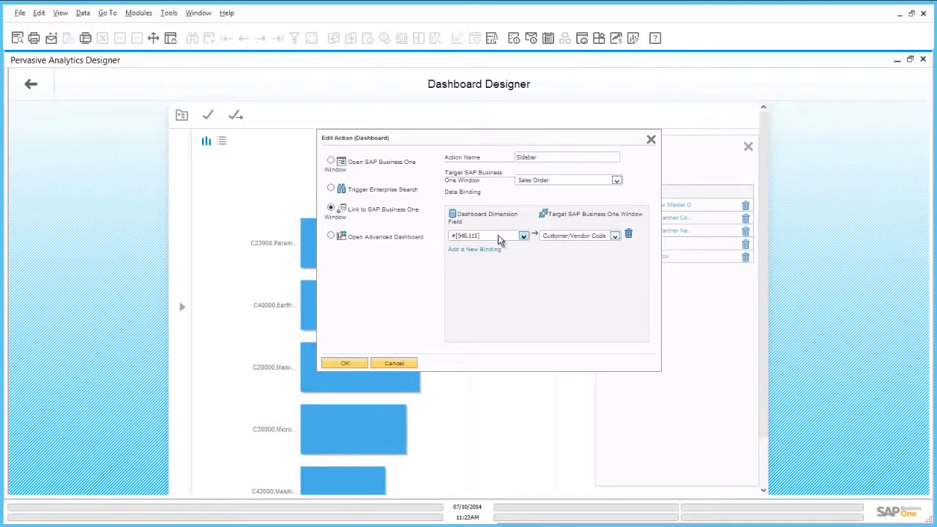
{"action": "left_click", "coordinate": [407, 363]}
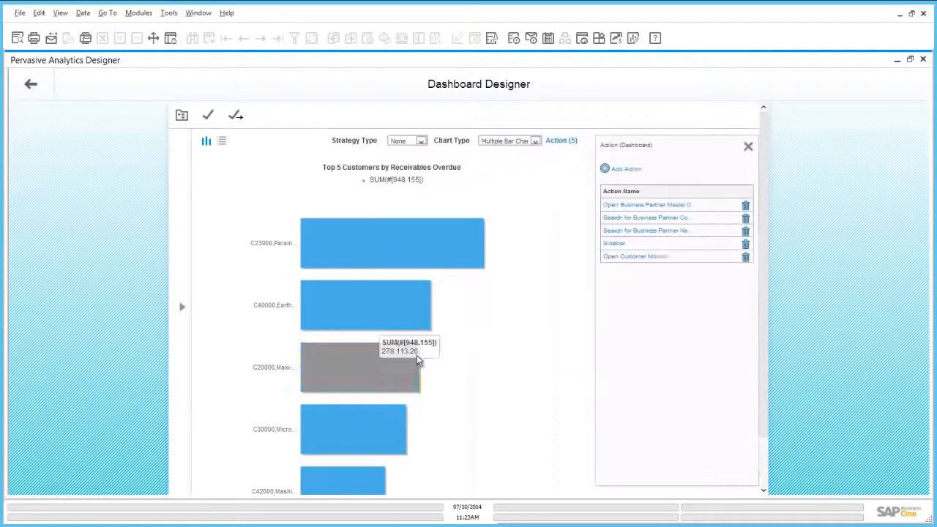
Step: Examine the Open Customer Monitor action's target advanced dashboard and filter binding, cancel it, and close the designer
{"action": "left_click", "coordinate": [645, 260]}
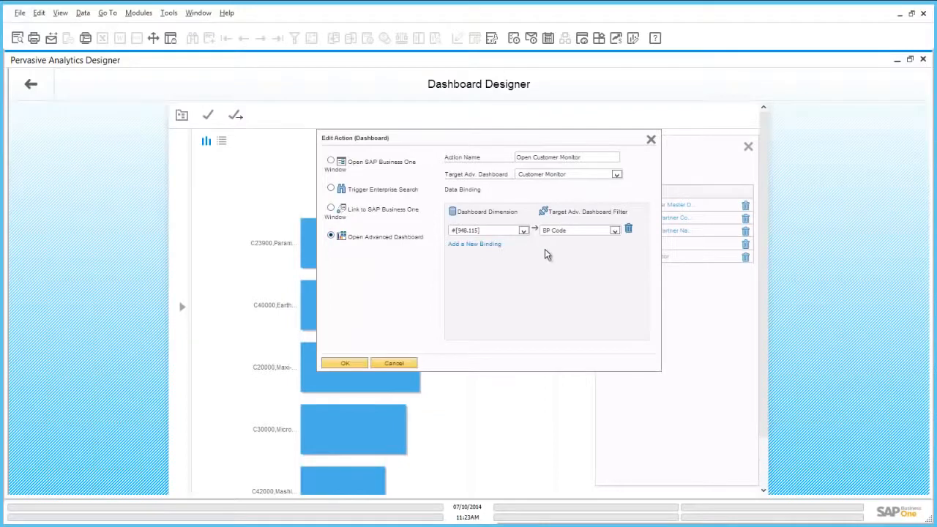
{"action": "left_click", "coordinate": [548, 174]}
{"action": "left_click", "coordinate": [548, 178]}
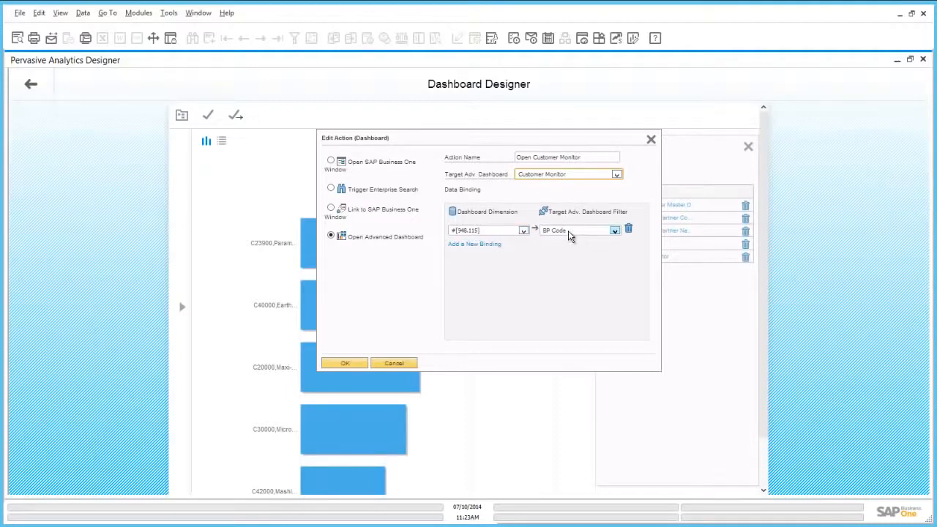
{"action": "left_click", "coordinate": [393, 366]}
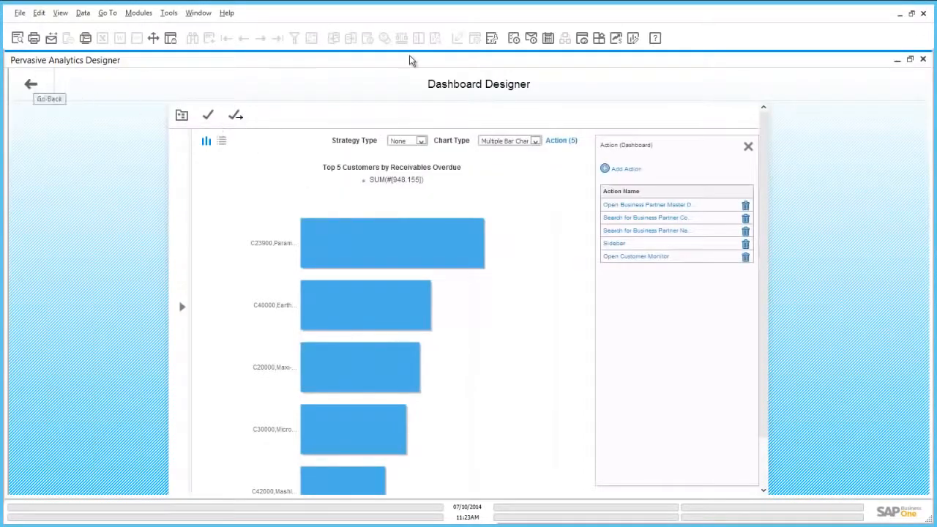
{"action": "left_click", "coordinate": [923, 60]}
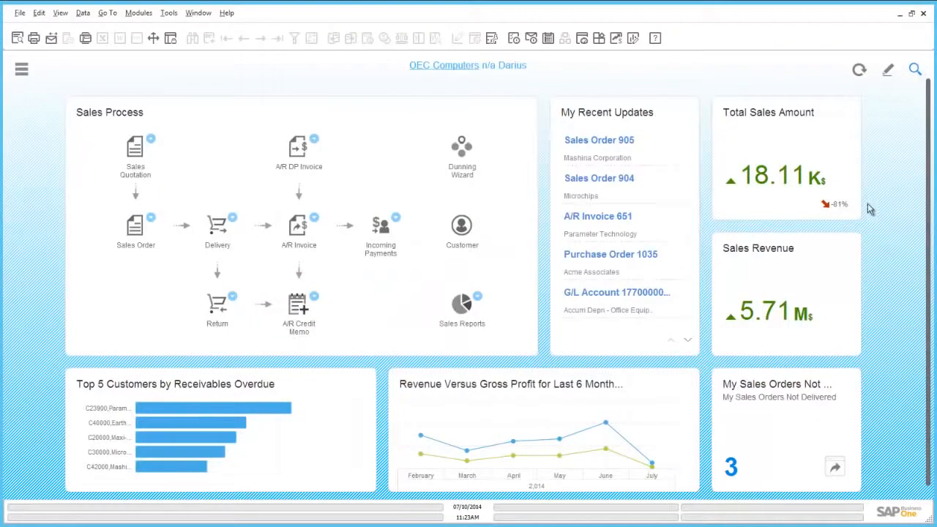